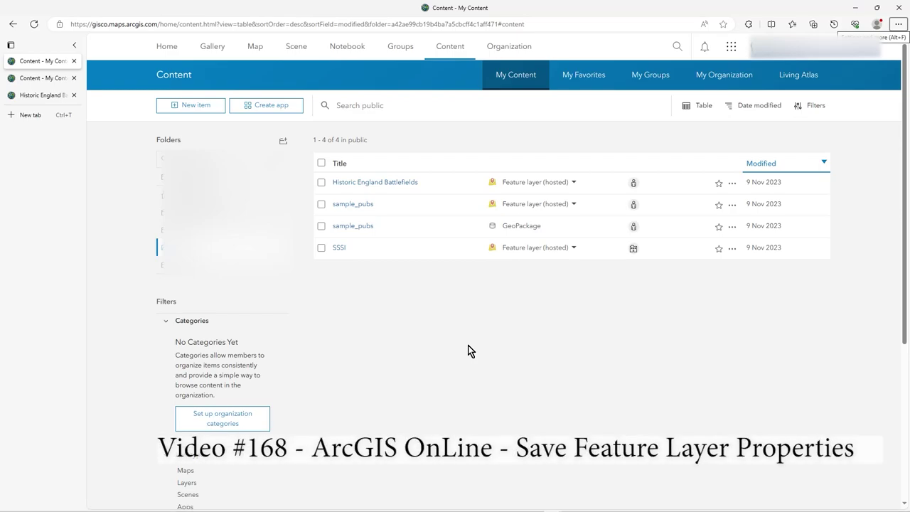
# Step: Open the Historic England Battlefields item page from My Content
pyautogui.click(387, 184)
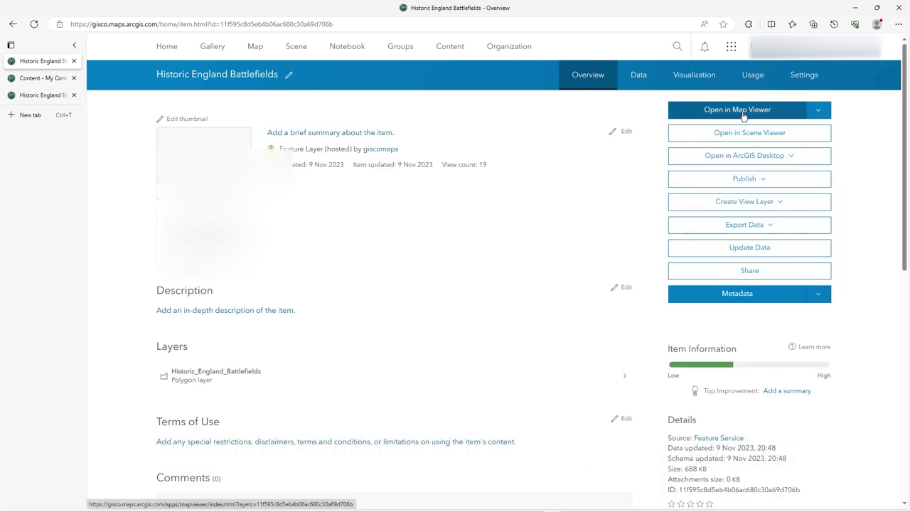
# Step: Open Historic England Battlefields in Map Viewer, zoom to the Nantwich battlefield, and reopen its Properties
pyautogui.click(744, 116)
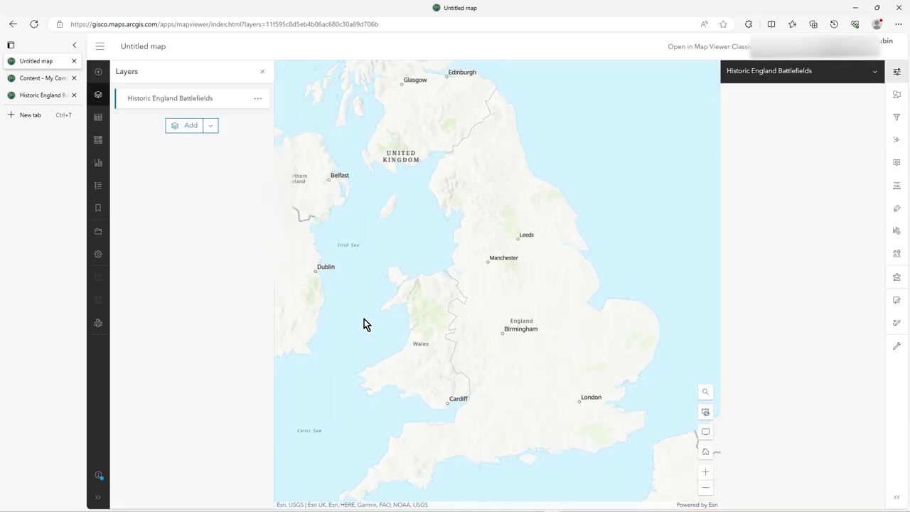
pyautogui.scroll(8, 494, 313)
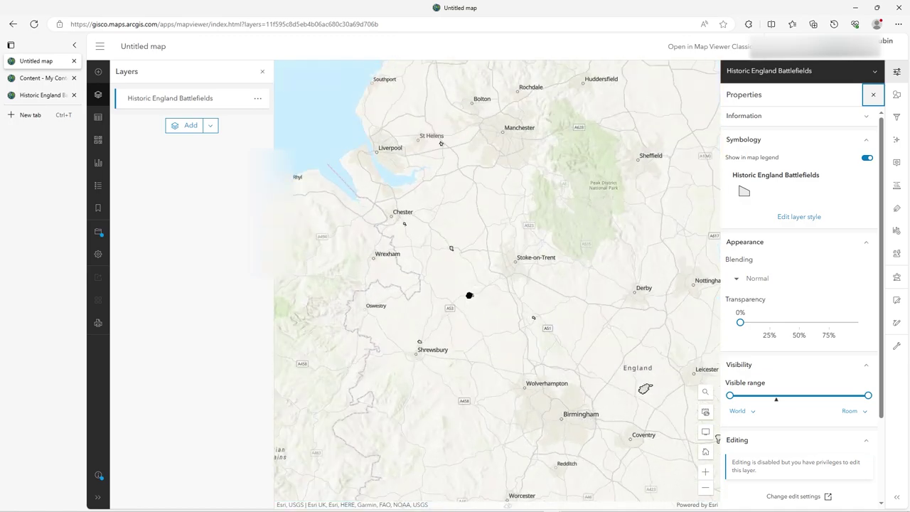
pyautogui.scroll(2, 471, 302)
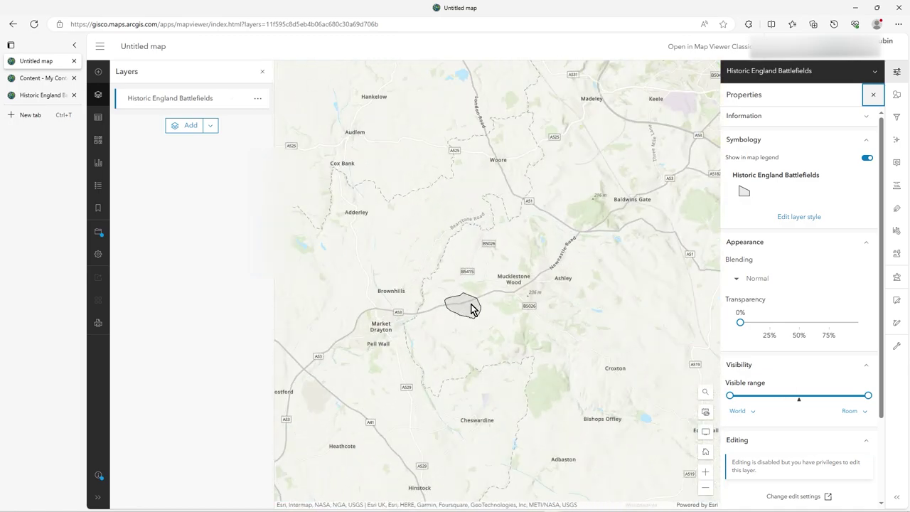
pyautogui.scroll(-4, 470, 308)
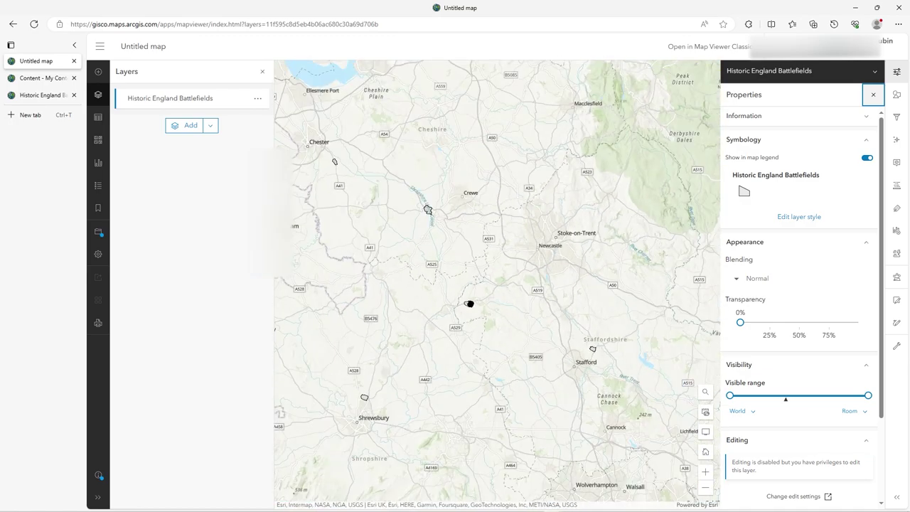
pyautogui.moveTo(446, 212); pyautogui.dragTo(473, 281)
pyautogui.scroll(1, 456, 285)
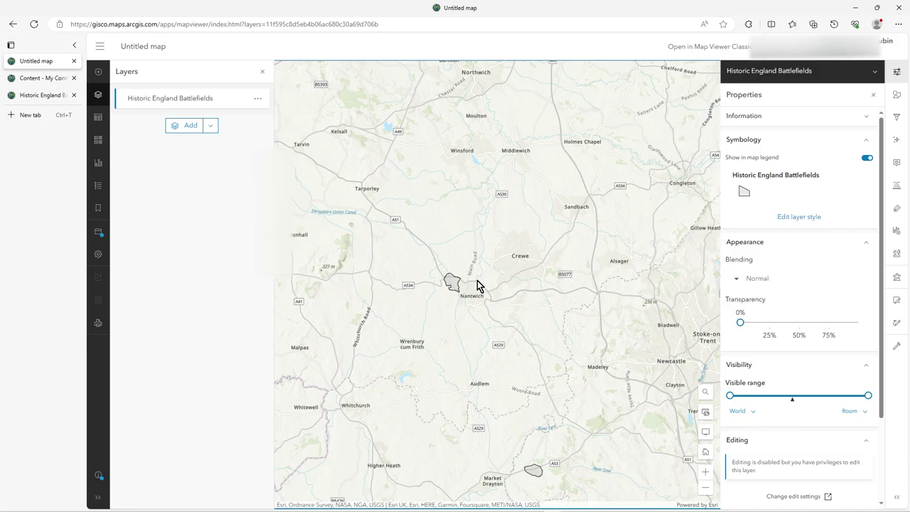
pyautogui.scroll(2, 451, 284)
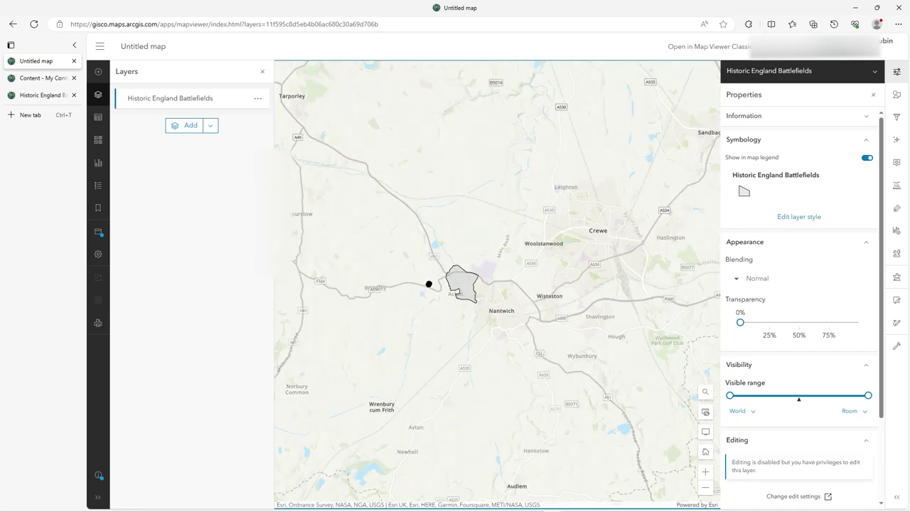
pyautogui.click(187, 103)
pyautogui.click(187, 103)
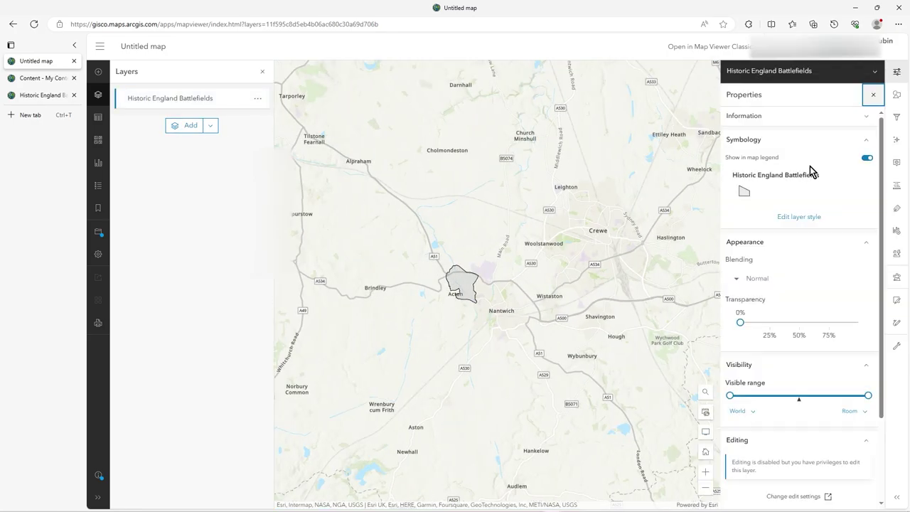
# Step: Style the battlefield polygons with a green fill and a 6 px black outline
pyautogui.click(787, 217)
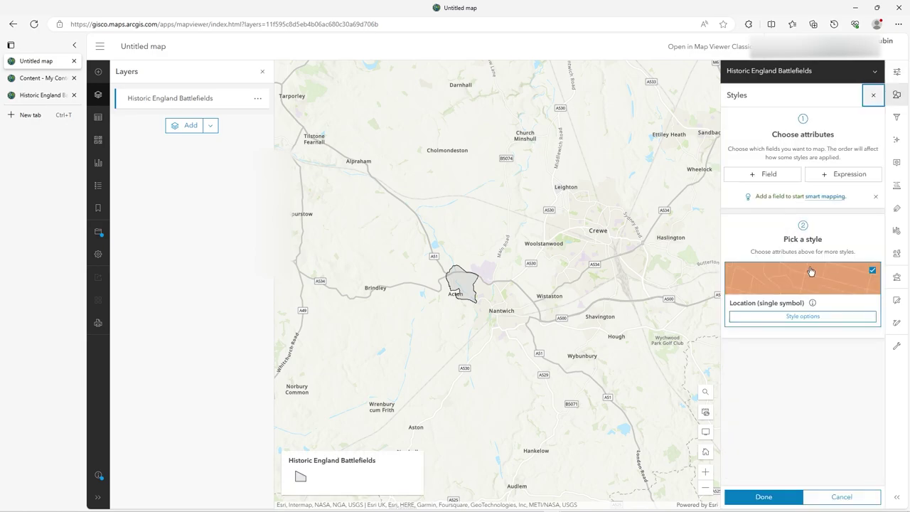
pyautogui.click(816, 316)
pyautogui.click(783, 146)
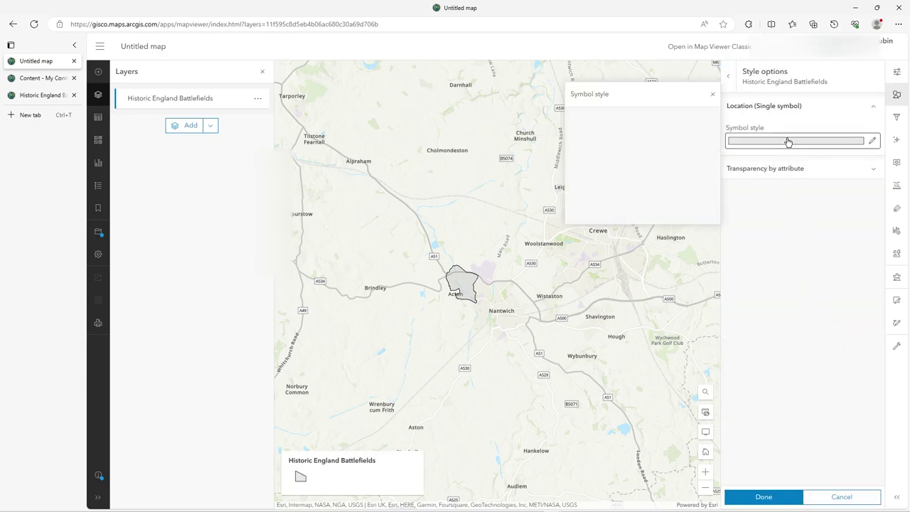
pyautogui.click(670, 193)
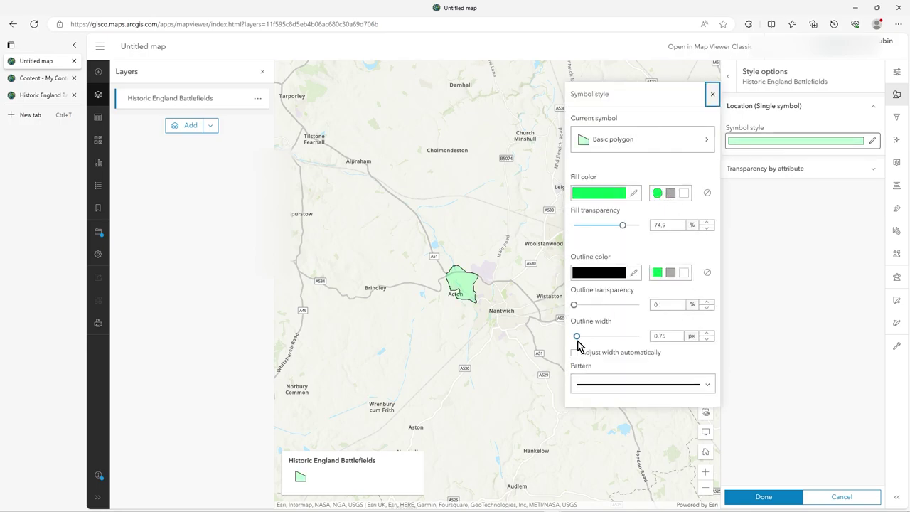
pyautogui.moveTo(576, 337); pyautogui.dragTo(596, 337)
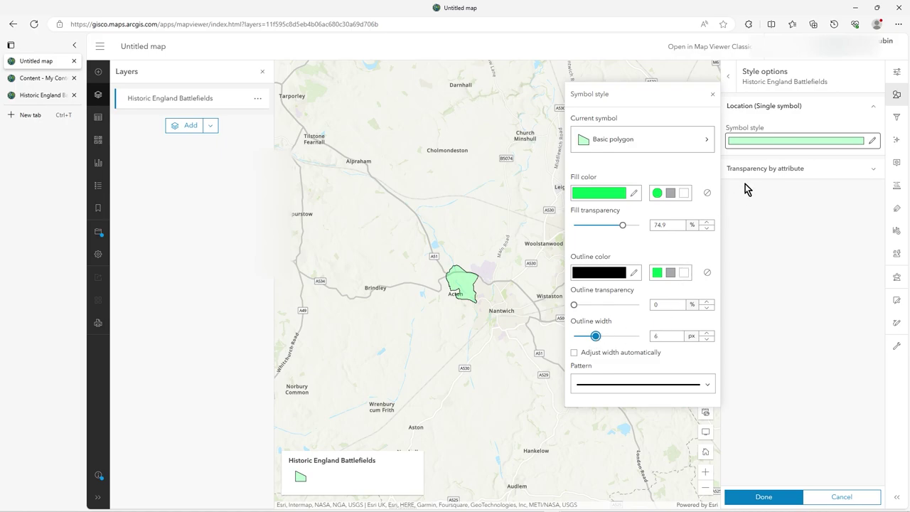
pyautogui.click(712, 94)
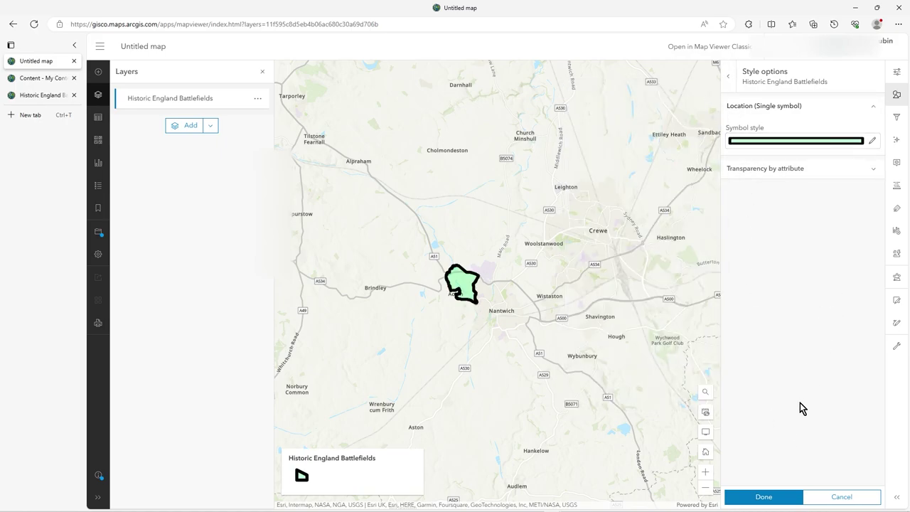
pyautogui.click(772, 493)
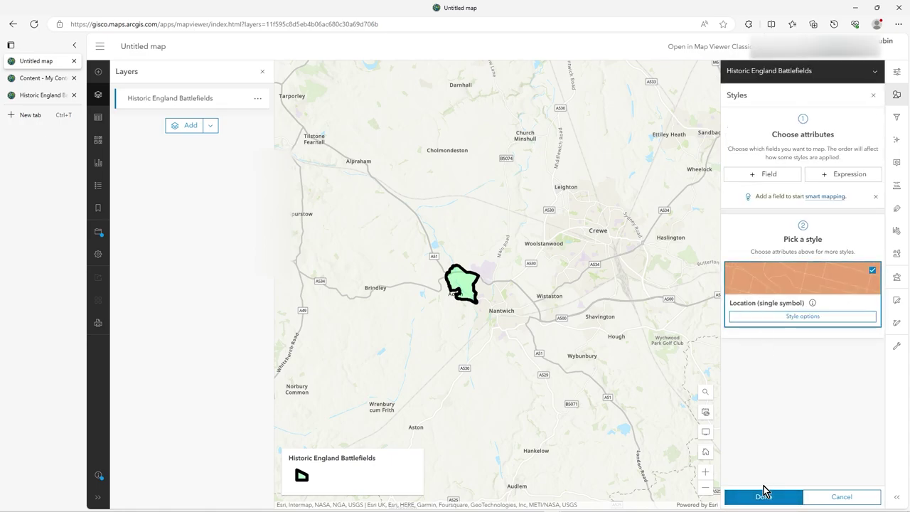
pyautogui.click(763, 495)
pyautogui.scroll(-3, 534, 317)
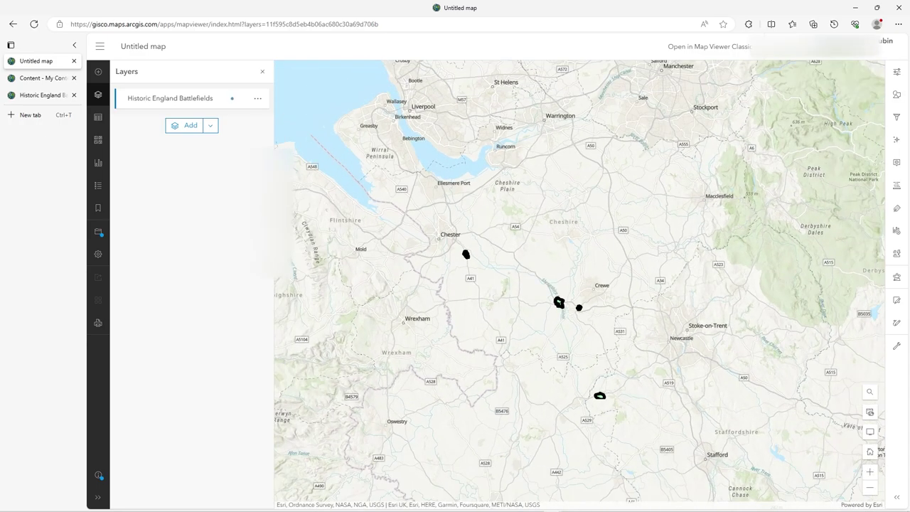
pyautogui.scroll(5, 555, 304)
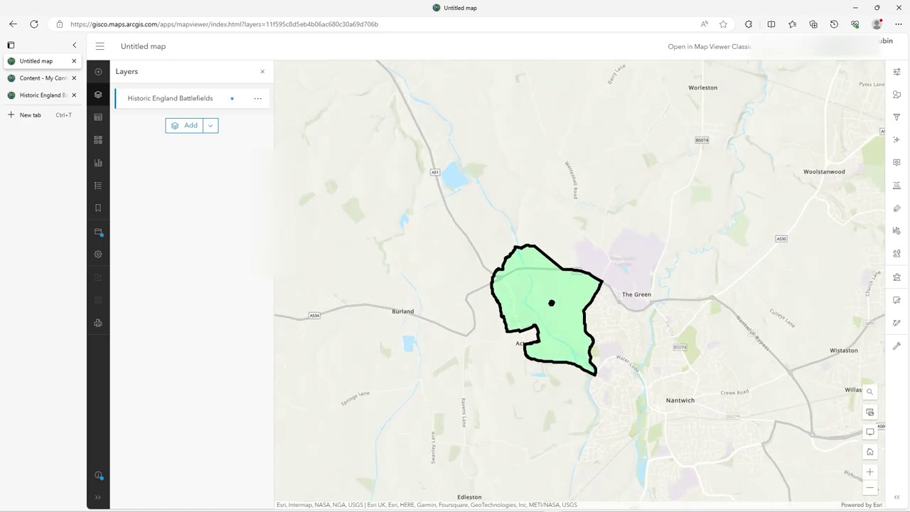
pyautogui.moveTo(666, 315); pyautogui.dragTo(630, 253)
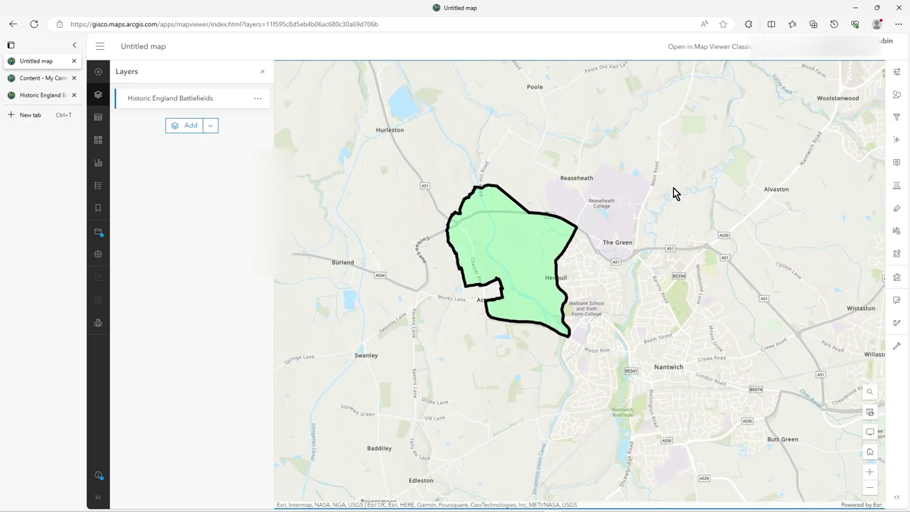
# Step: Add a battlefield name label class that shows only when zoomed in closer
pyautogui.click(895, 210)
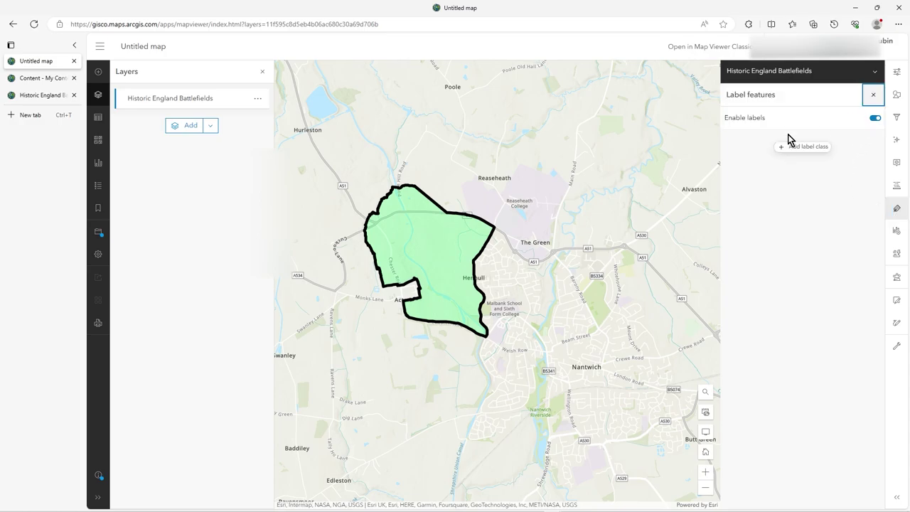
pyautogui.click(792, 148)
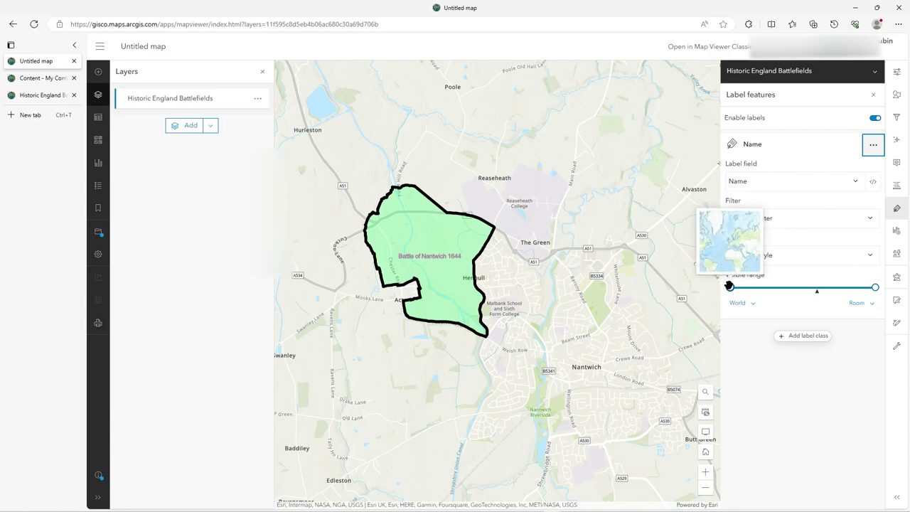
pyautogui.moveTo(729, 287); pyautogui.dragTo(825, 287)
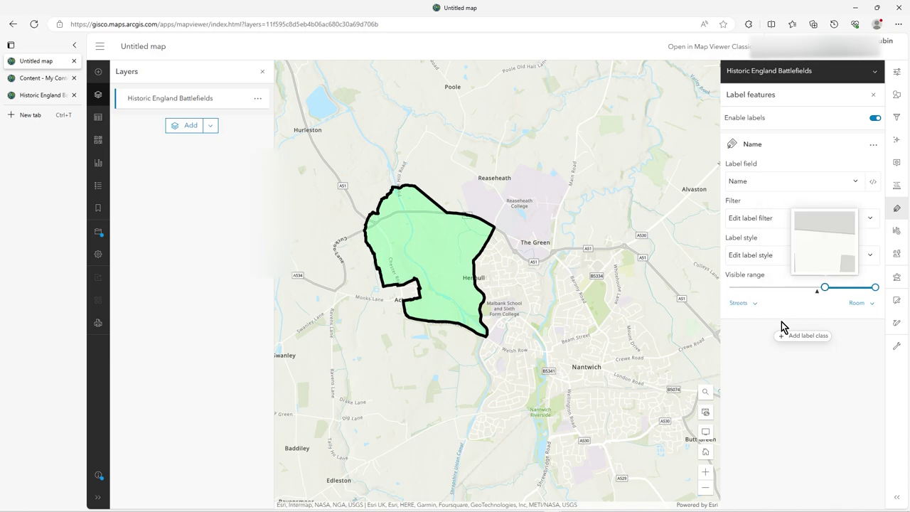
# Step: Set the label text colour to pure red (ff0000) and close the label panels
pyautogui.click(872, 256)
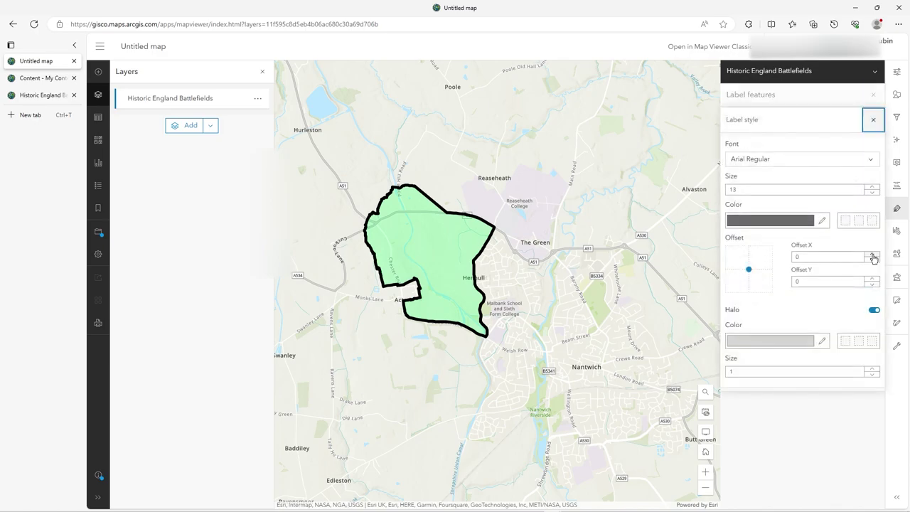
pyautogui.click(821, 222)
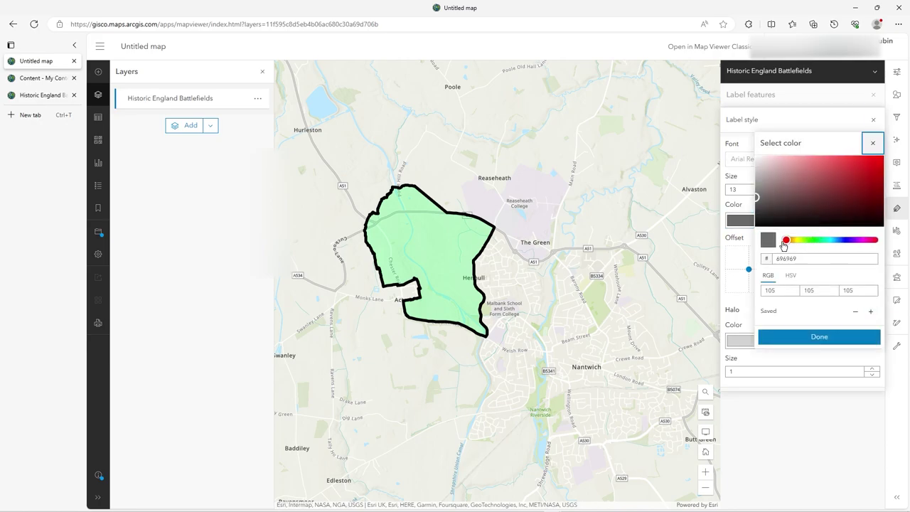
pyautogui.click(784, 242)
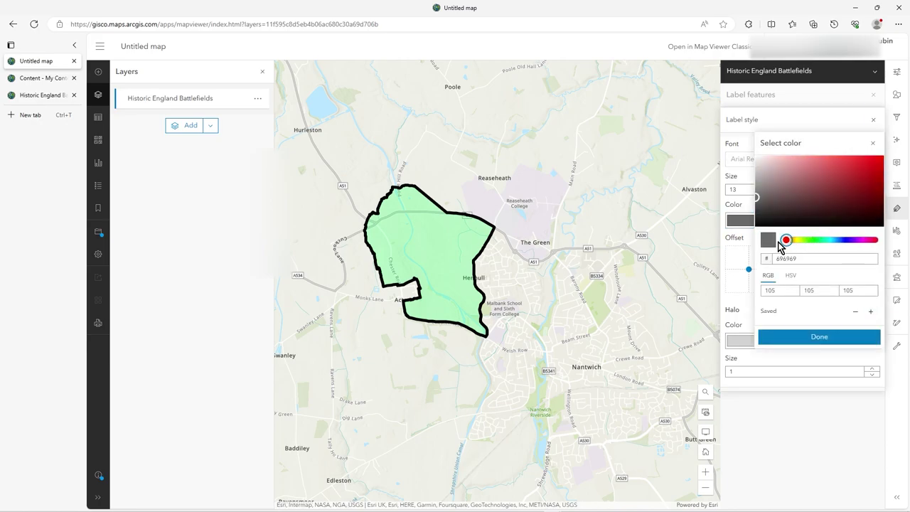
pyautogui.click(882, 158)
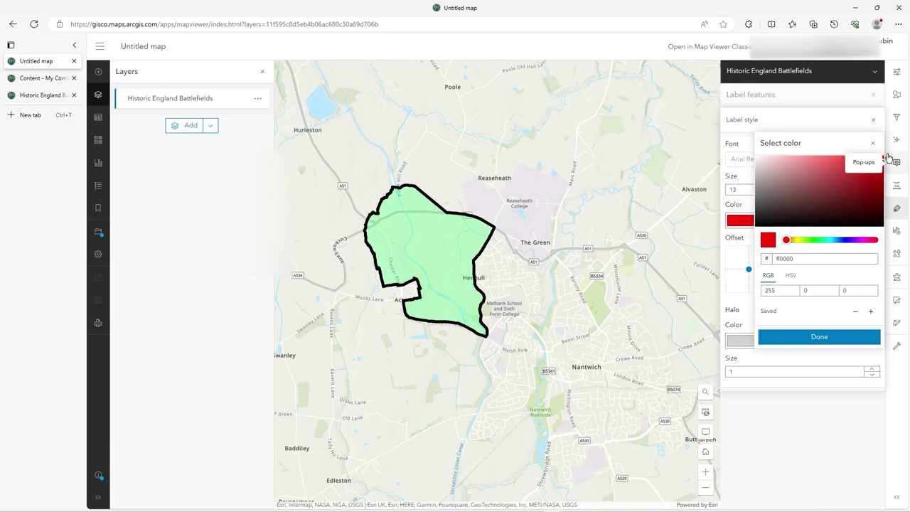
pyautogui.click(813, 337)
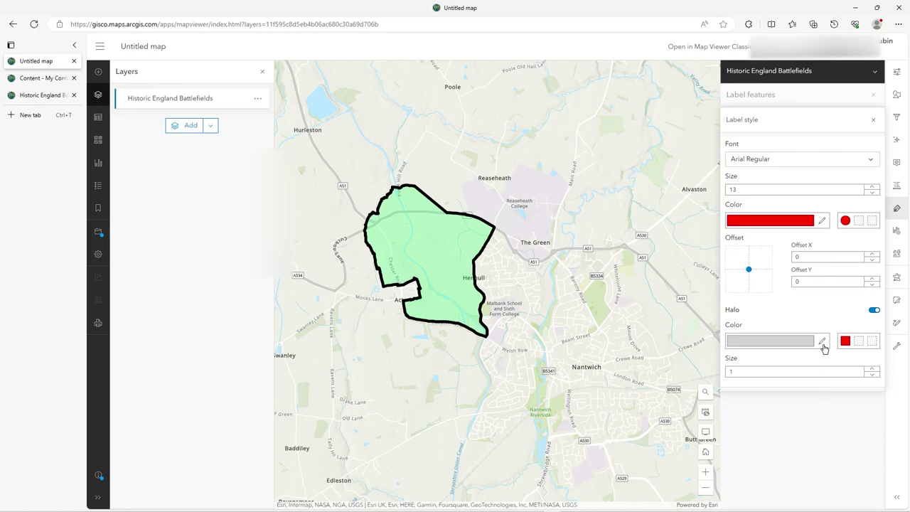
pyautogui.click(874, 118)
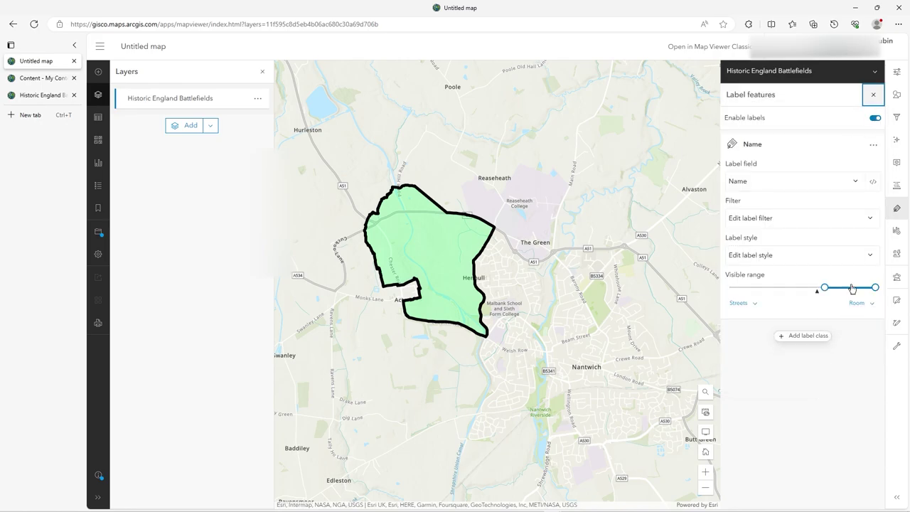
pyautogui.click(874, 98)
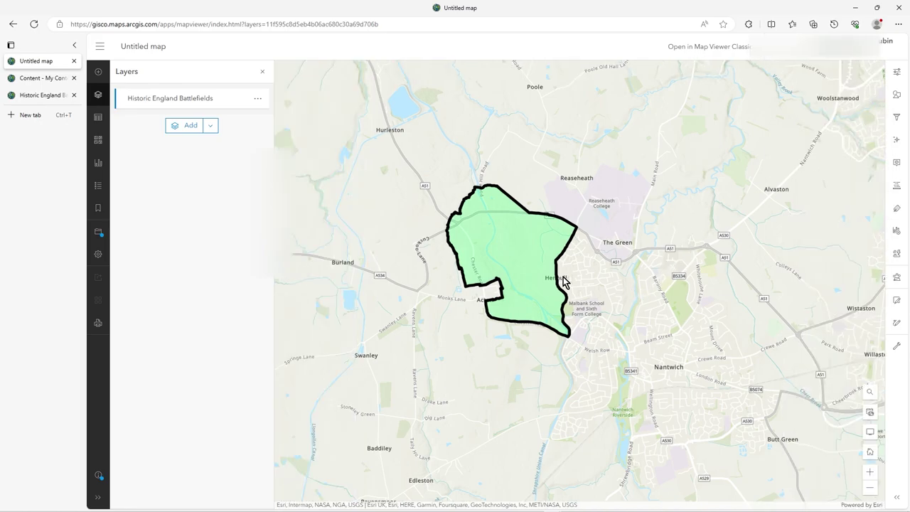
# Step: Recentre the map on the battlefield and check the layer's pop-up settings
pyautogui.scroll(2, 558, 281)
pyautogui.scroll(2, 470, 242)
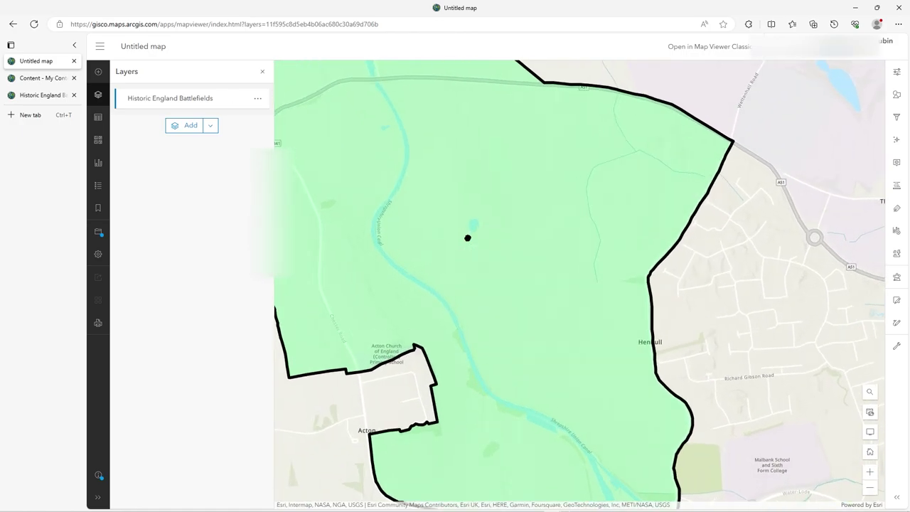
pyautogui.scroll(-6, 470, 242)
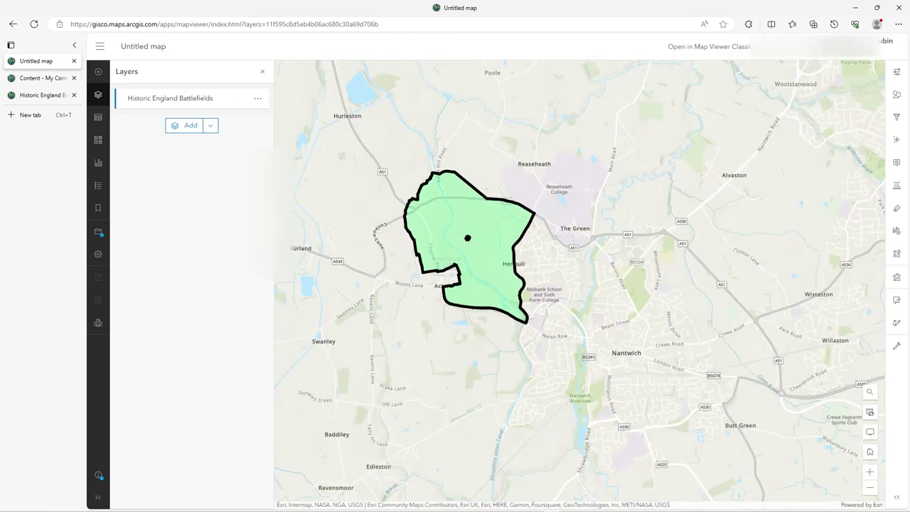
pyautogui.moveTo(486, 247); pyautogui.dragTo(502, 310)
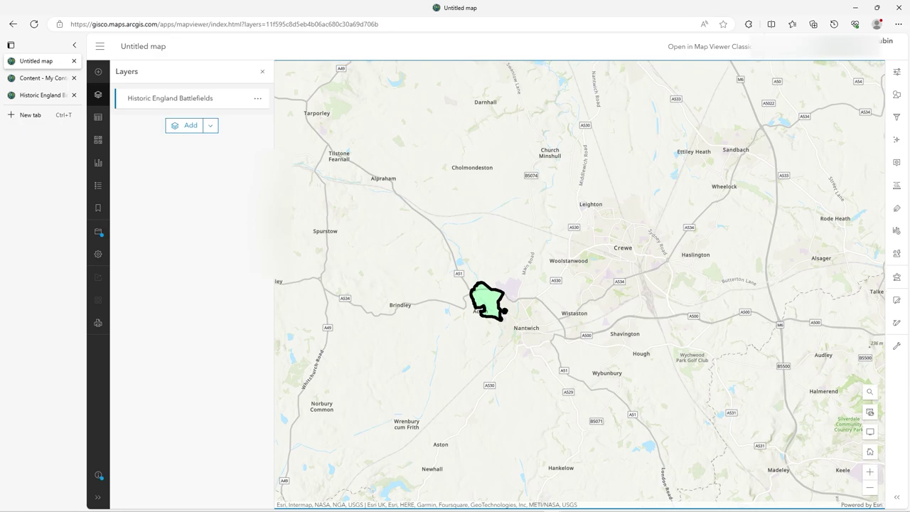
pyautogui.scroll(2, 502, 311)
pyautogui.scroll(1, 521, 311)
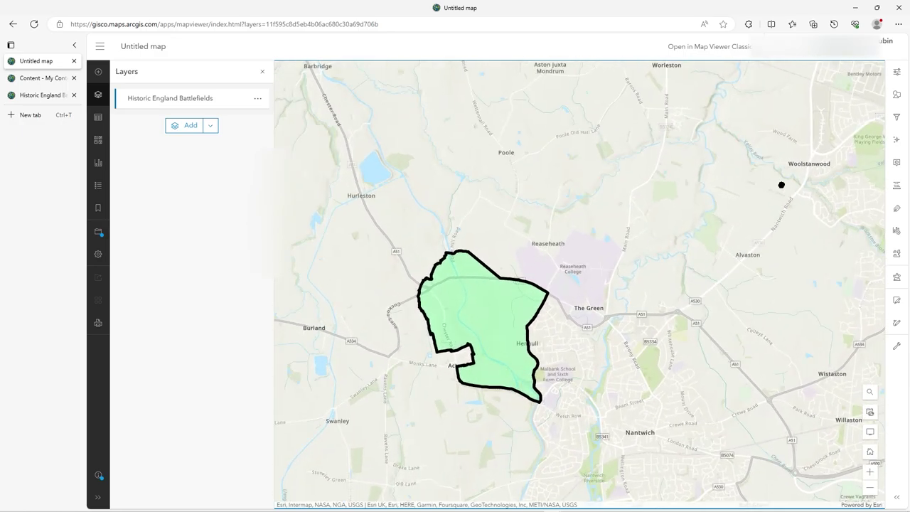
pyautogui.click(896, 162)
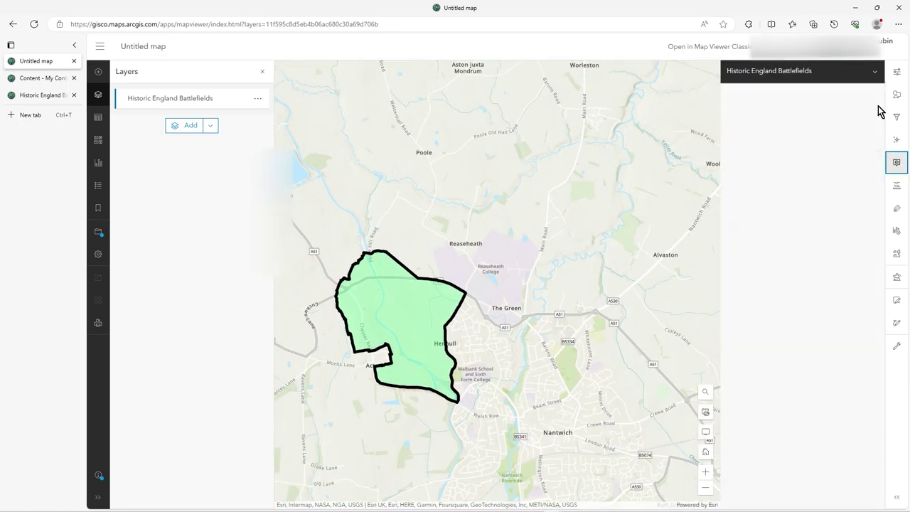
pyautogui.click(895, 191)
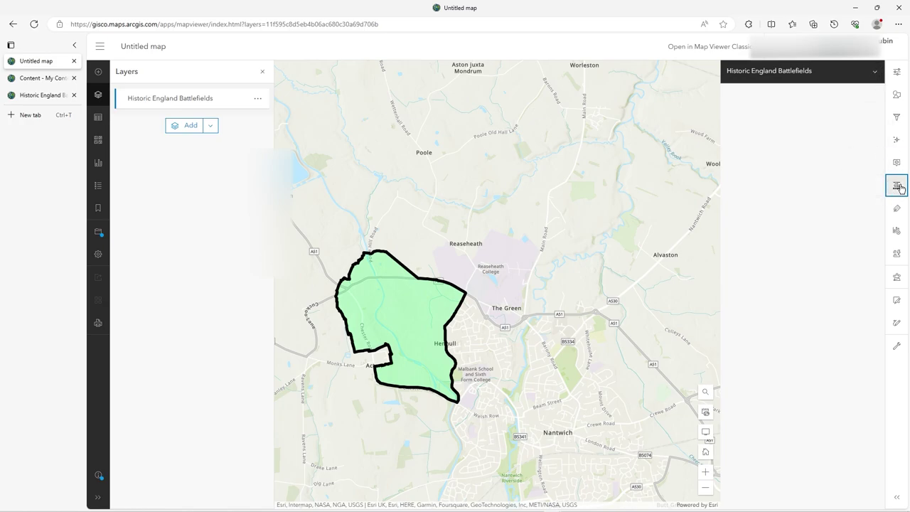
# Step: Select the Historic England Battlefields layer and show its Properties panel
pyautogui.click(213, 101)
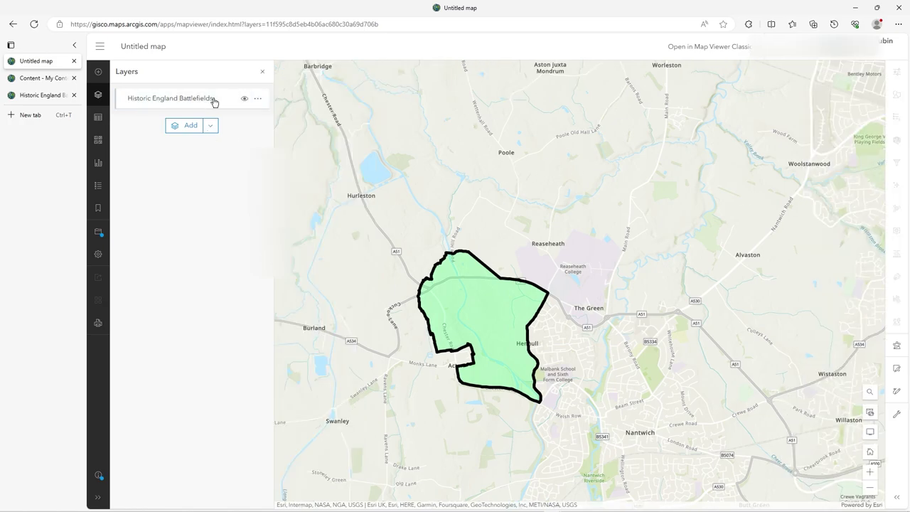
pyautogui.click(203, 103)
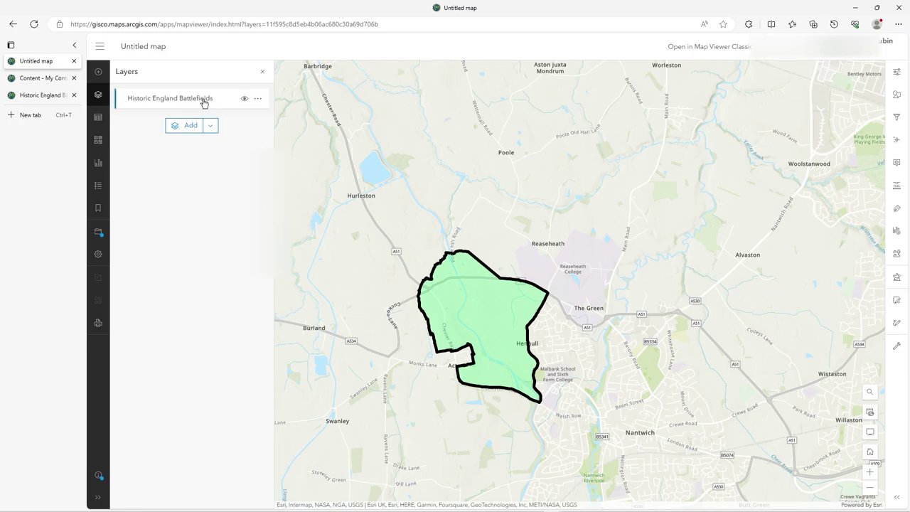
pyautogui.scroll(-2, 463, 298)
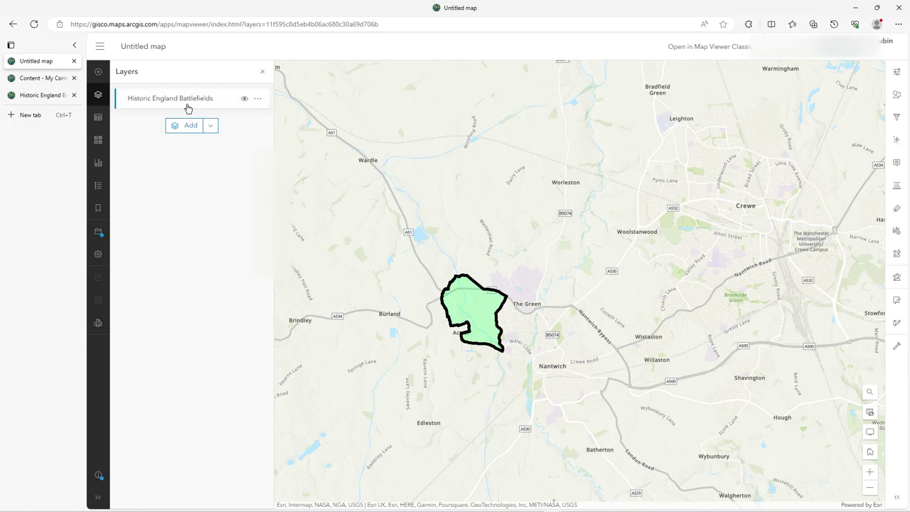
pyautogui.click(898, 72)
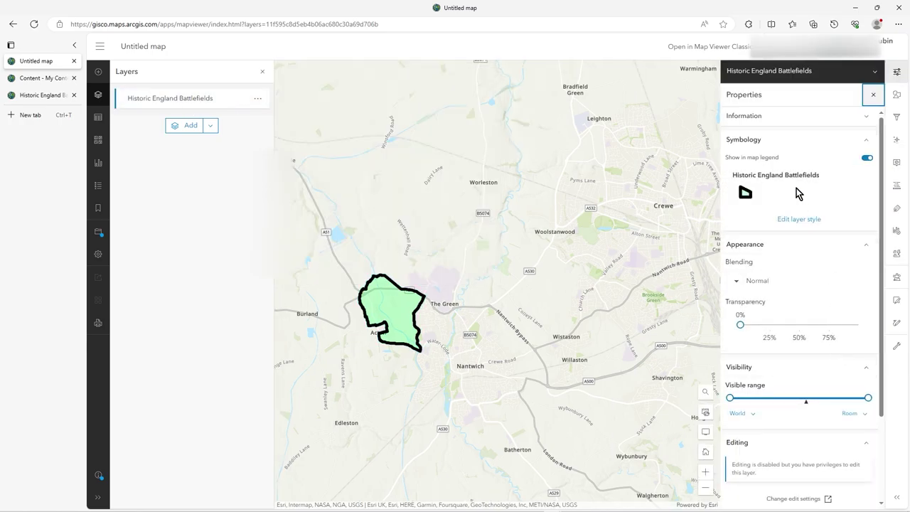
# Step: Save the battlefields layer's style to its source layer via the Information section
pyautogui.click(765, 121)
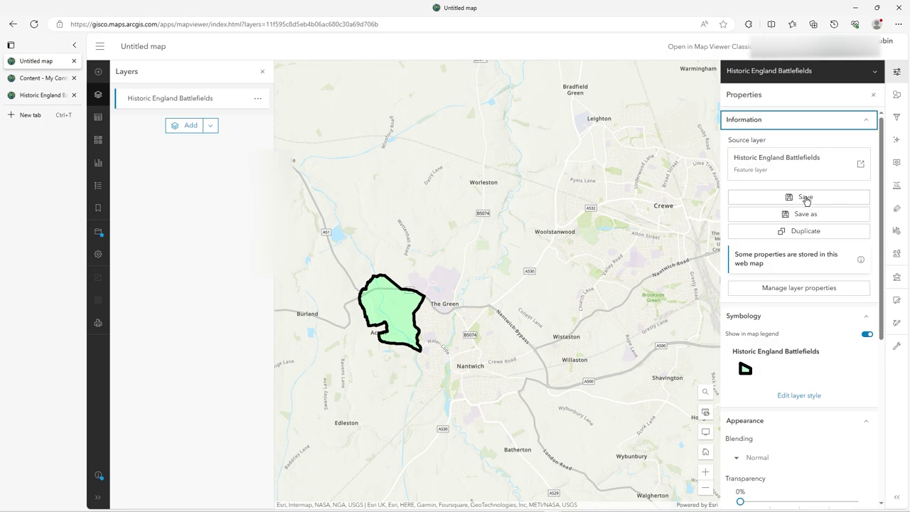
pyautogui.click(807, 200)
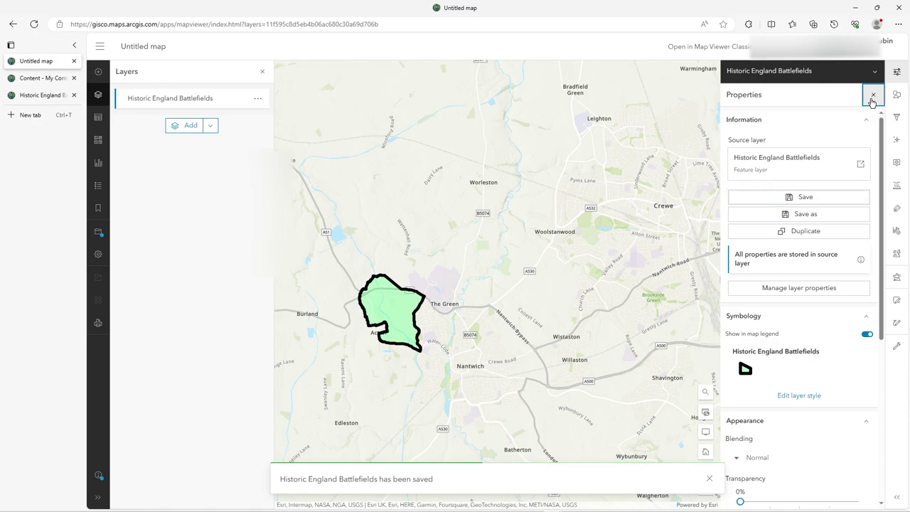
pyautogui.click(896, 71)
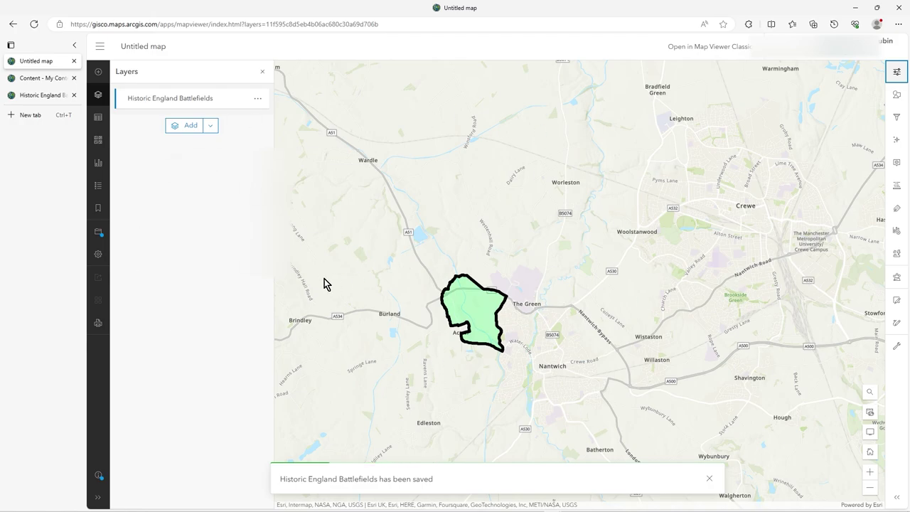
# Step: Leave the current map, go to My Content, and open sample_pubs in a new map
pyautogui.click(100, 46)
pyautogui.click(144, 256)
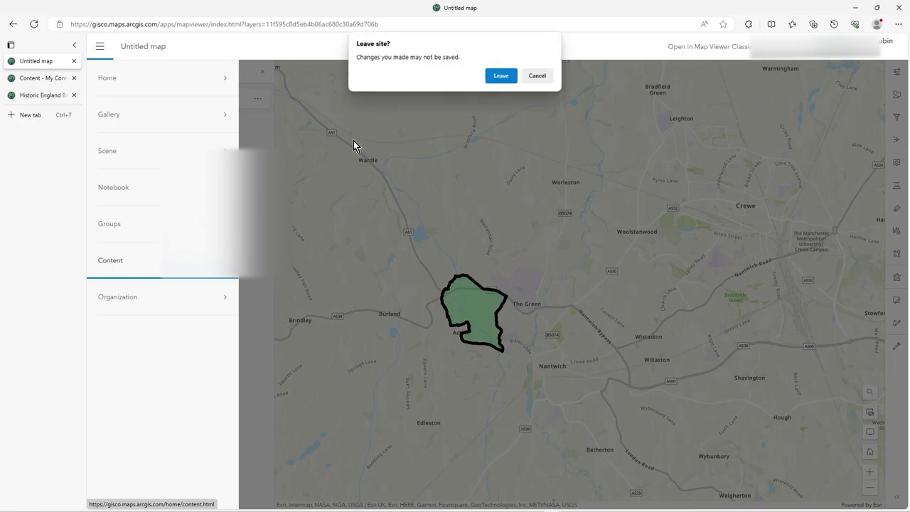
pyautogui.click(501, 77)
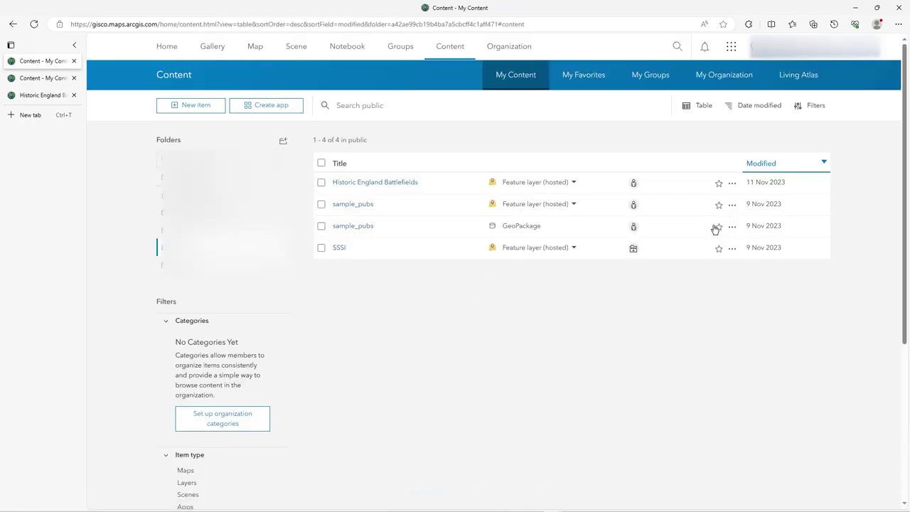
pyautogui.click(362, 209)
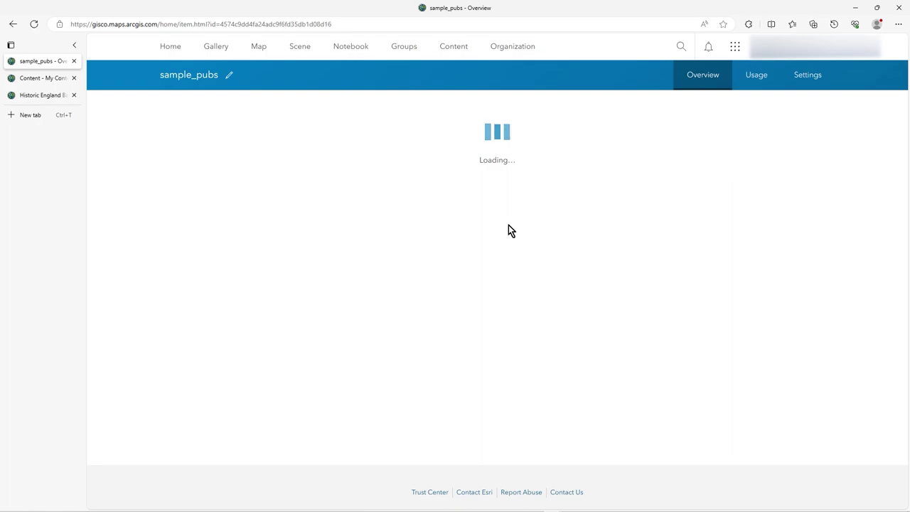
pyautogui.click(773, 115)
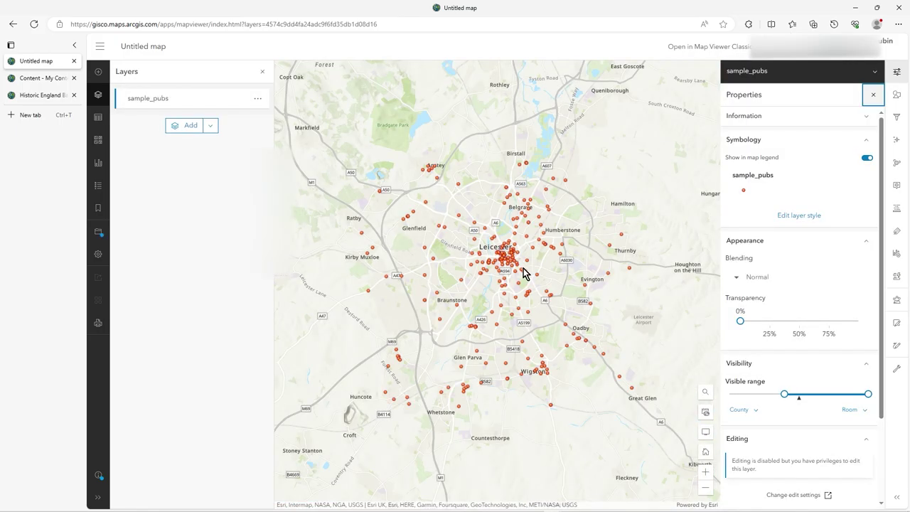
# Step: Add Historic England Battlefields from My content to the sample_pubs map and return to Layers
pyautogui.scroll(2, 516, 265)
pyautogui.scroll(-2, 513, 248)
pyautogui.scroll(-4, 513, 248)
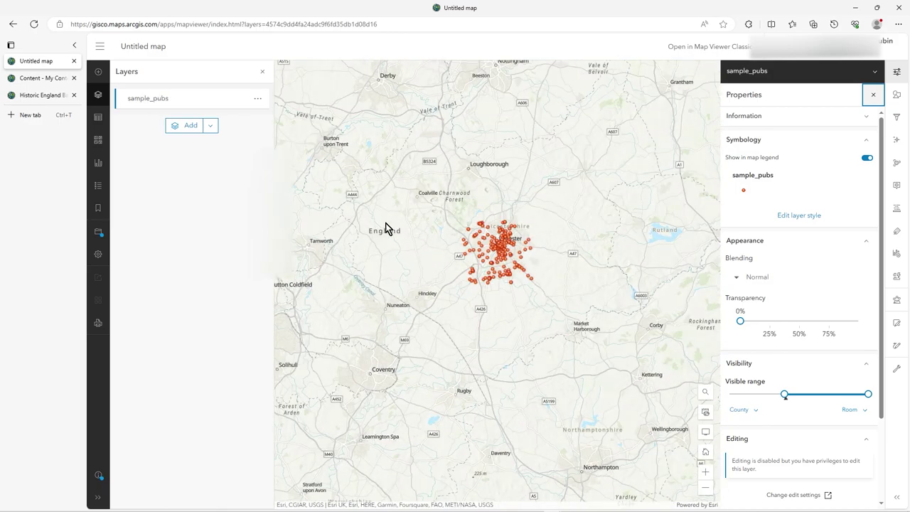
pyautogui.click(189, 126)
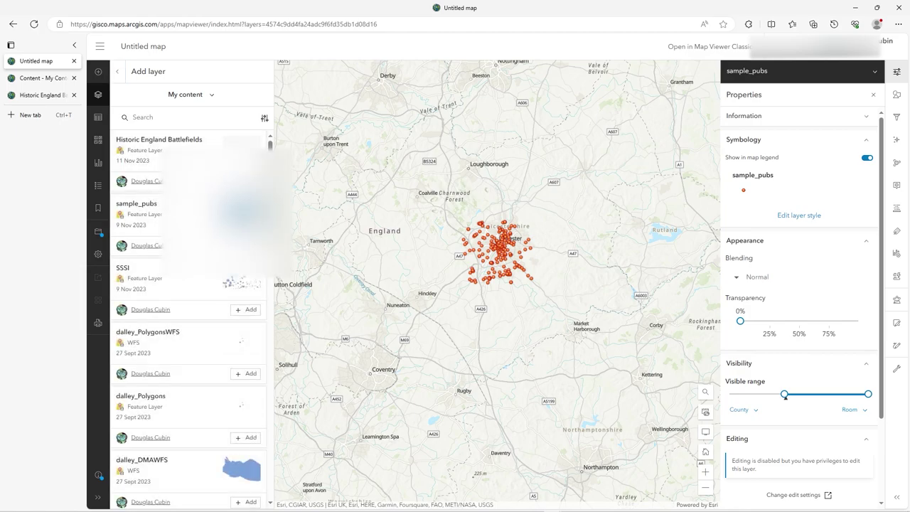
pyautogui.click(246, 181)
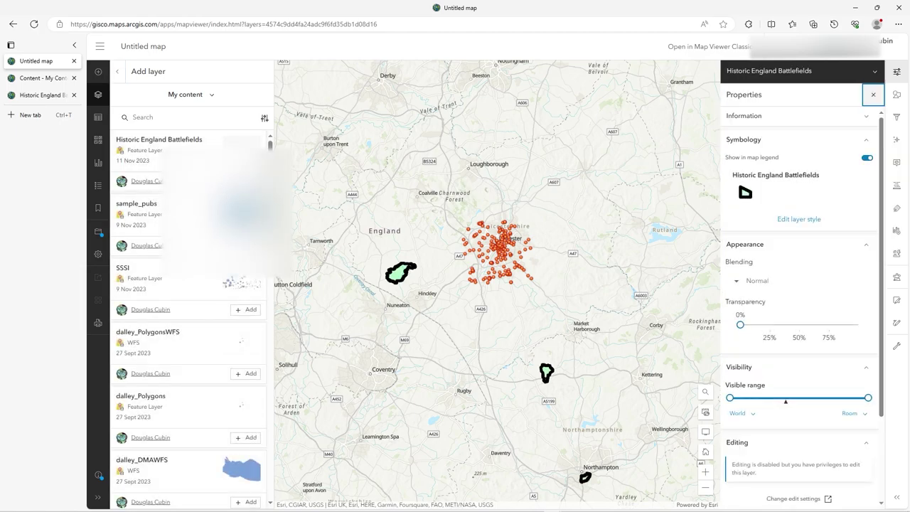
pyautogui.click(118, 71)
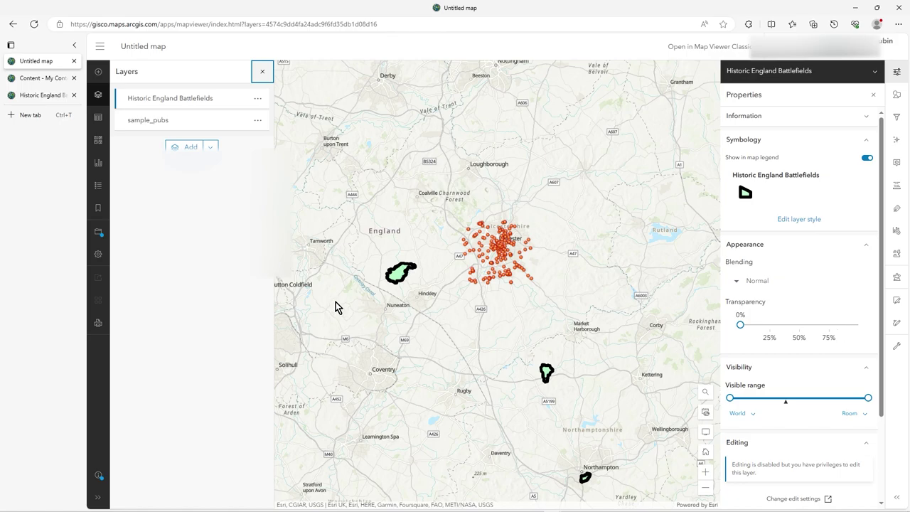
# Step: Zoom in to check the red-labelled Bosworth and Edgehill polygons, then expand the layer's Information section
pyautogui.scroll(2, 400, 276)
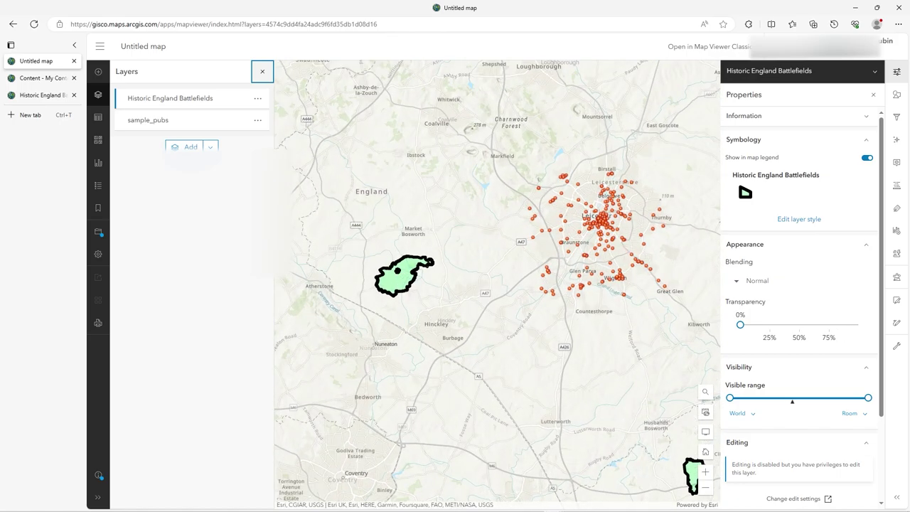
pyautogui.scroll(3, 399, 272)
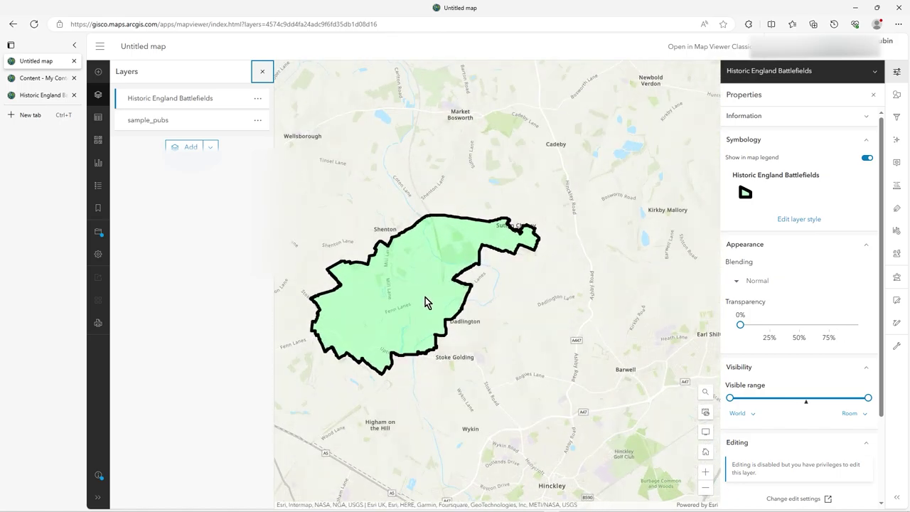
pyautogui.scroll(2, 427, 301)
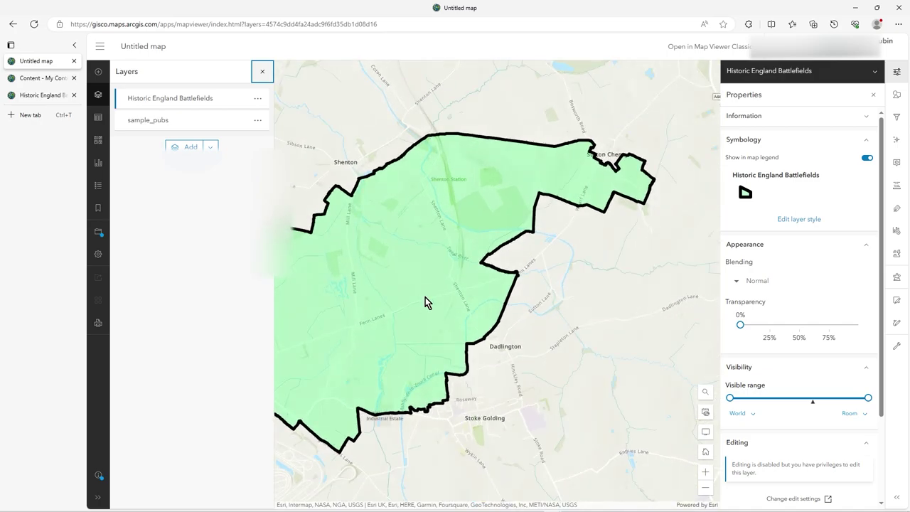
pyautogui.moveTo(425, 298); pyautogui.dragTo(507, 294)
pyautogui.scroll(2, 474, 272)
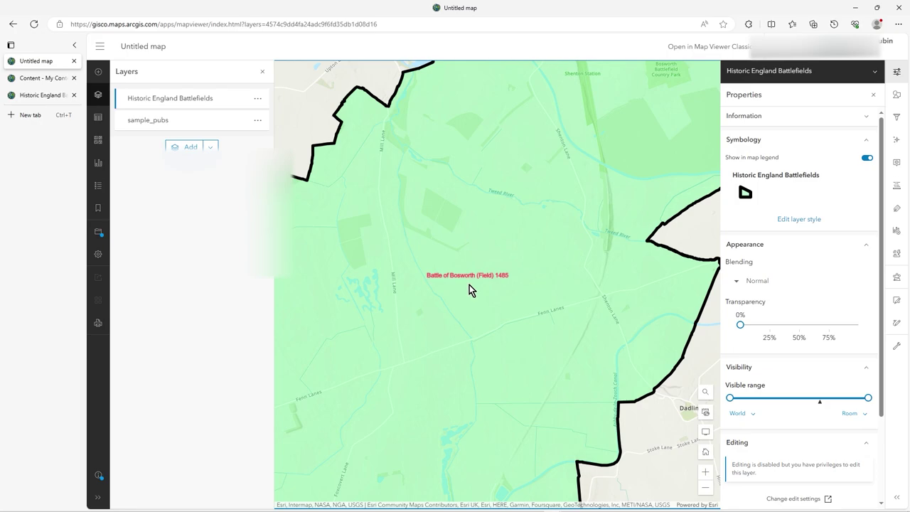
pyautogui.scroll(-5, 469, 285)
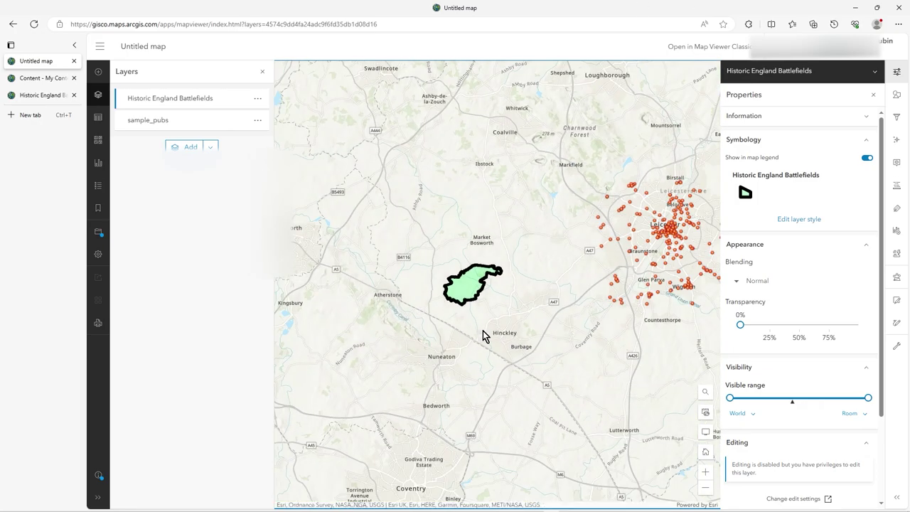
pyautogui.scroll(-3, 506, 293)
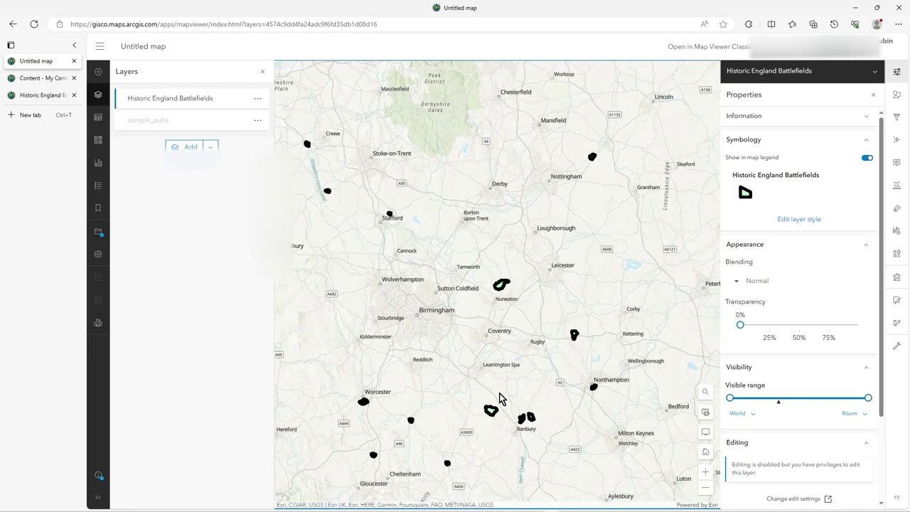
pyautogui.scroll(3, 498, 416)
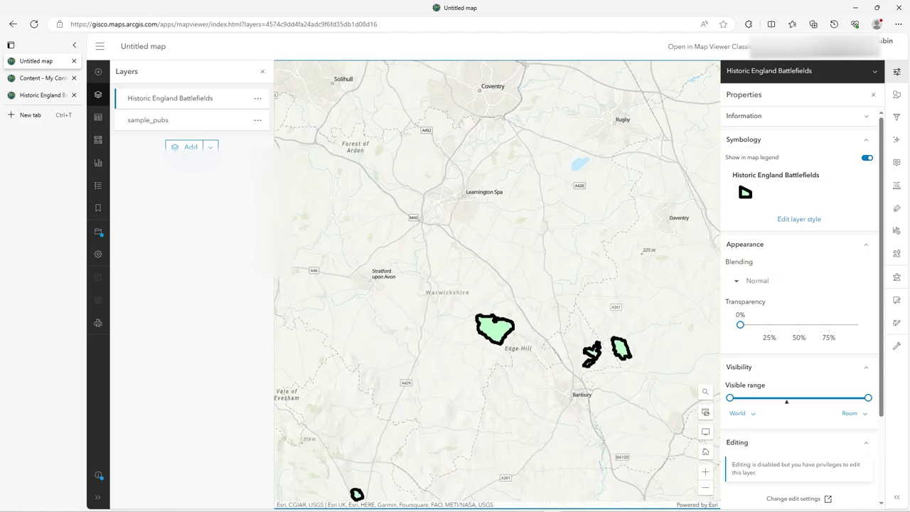
pyautogui.scroll(5, 508, 329)
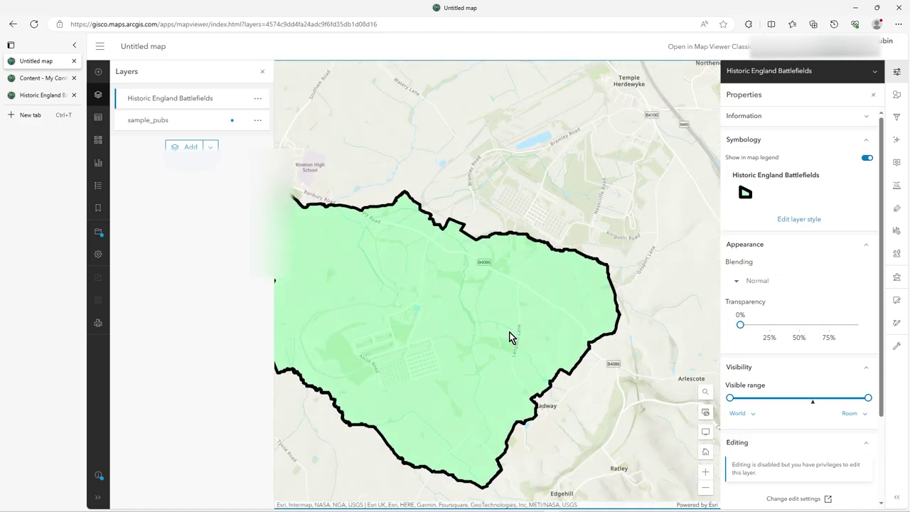
pyautogui.scroll(5, 475, 321)
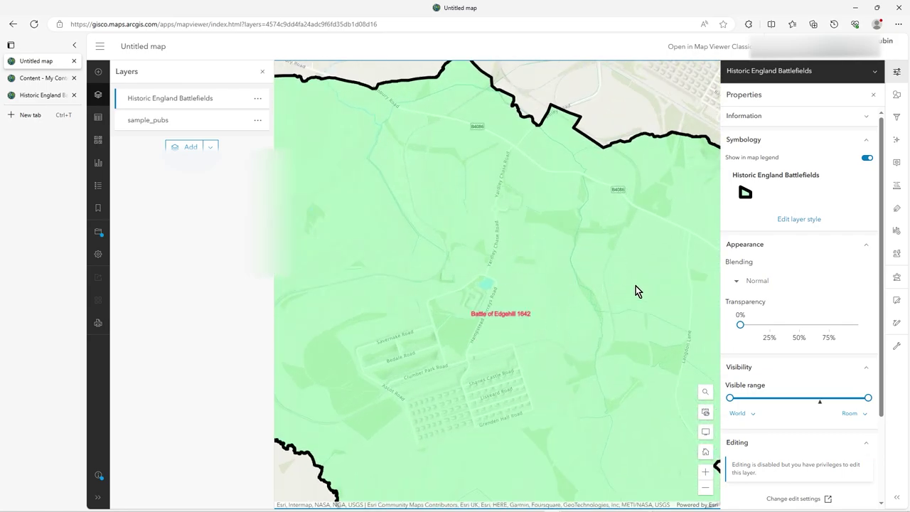
pyautogui.scroll(-5, 487, 335)
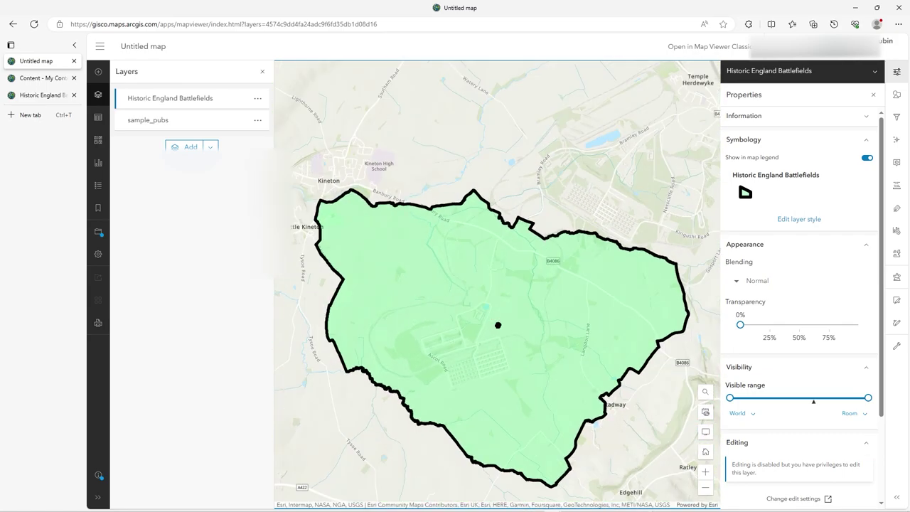
pyautogui.scroll(-5, 497, 325)
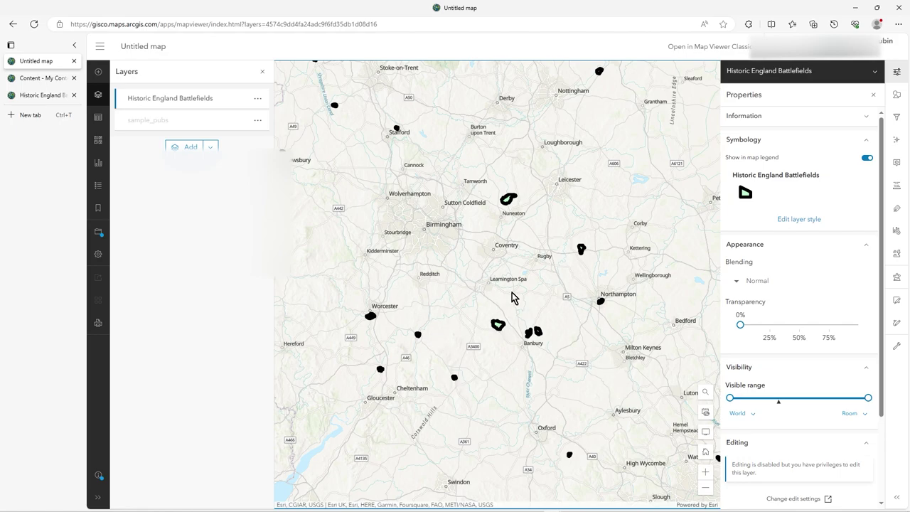
pyautogui.click(773, 120)
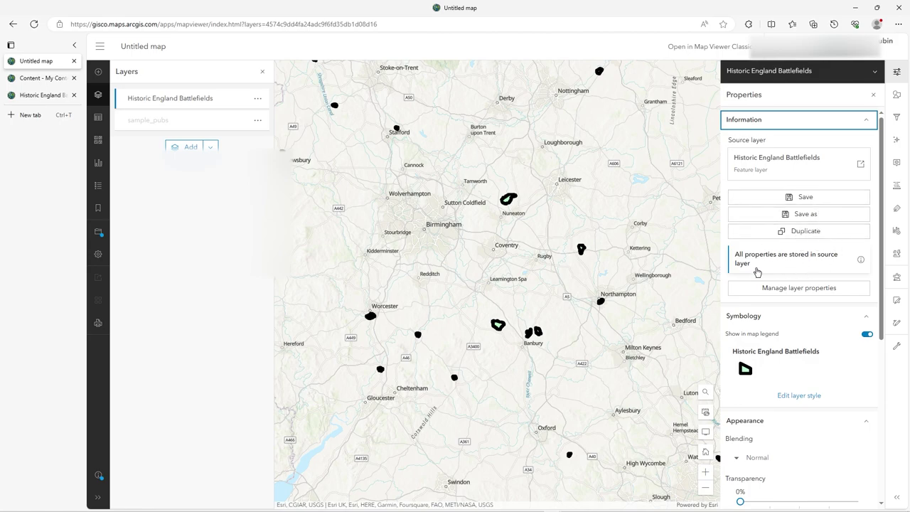
# Step: Disconnect the battlefields layer's properties so they are stored in this web map
pyautogui.click(813, 294)
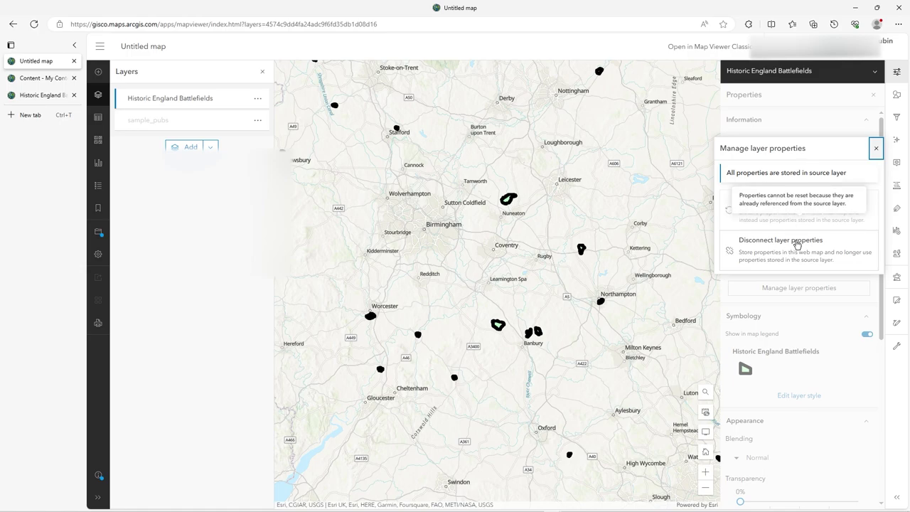
pyautogui.click(793, 256)
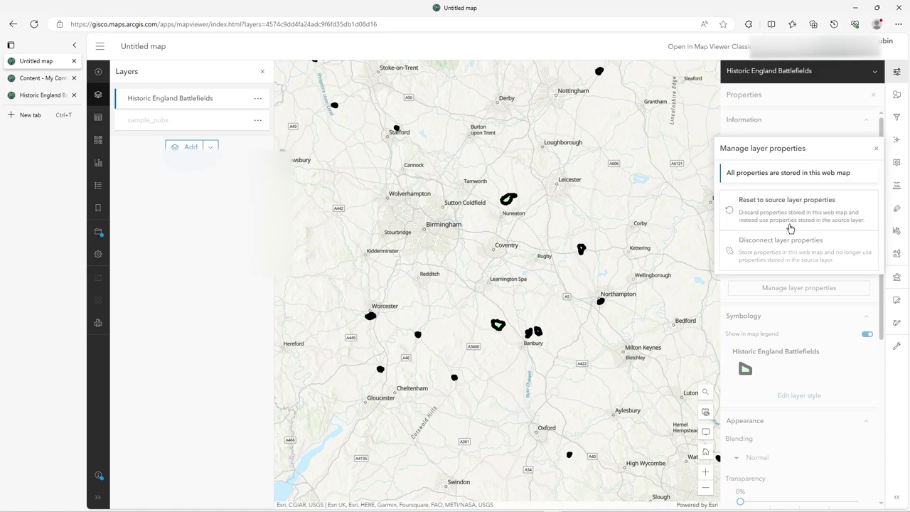
pyautogui.click(786, 222)
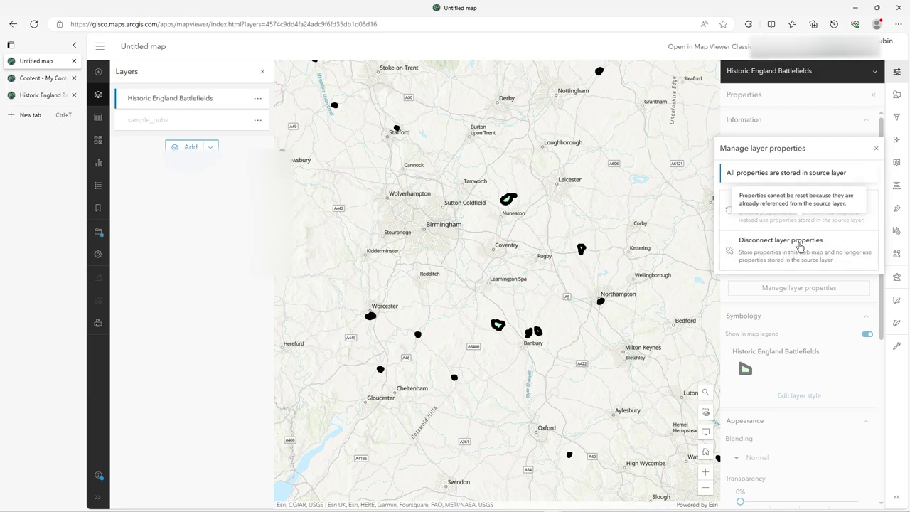
pyautogui.click(802, 245)
pyautogui.click(829, 205)
pyautogui.click(819, 245)
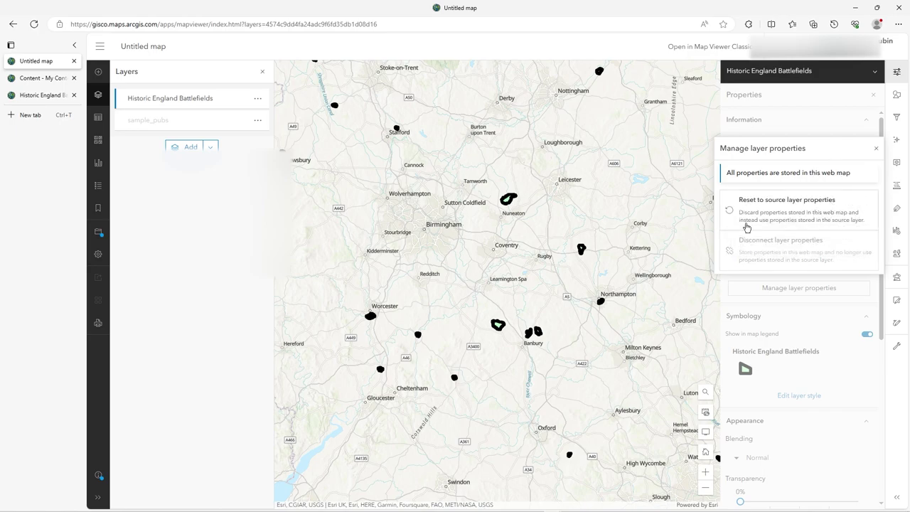
pyautogui.click(876, 148)
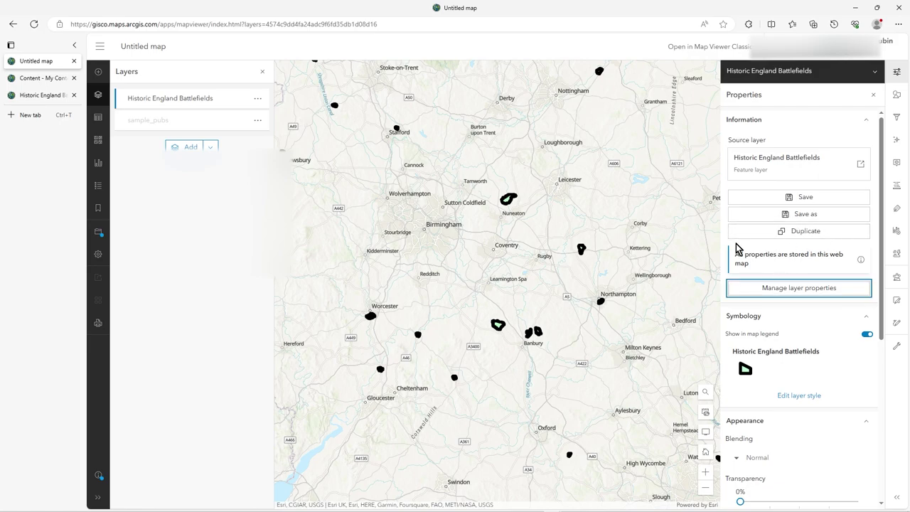
# Step: Close the layer properties and zoom to the green, black-outlined Battle of Edgehill 1642 polygon near Banbury
pyautogui.click(875, 98)
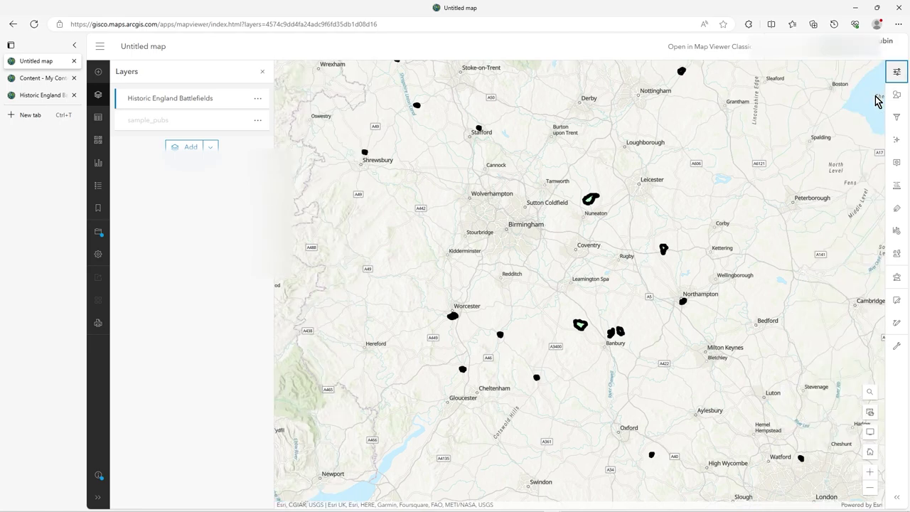
pyautogui.scroll(3, 462, 316)
pyautogui.scroll(2, 617, 340)
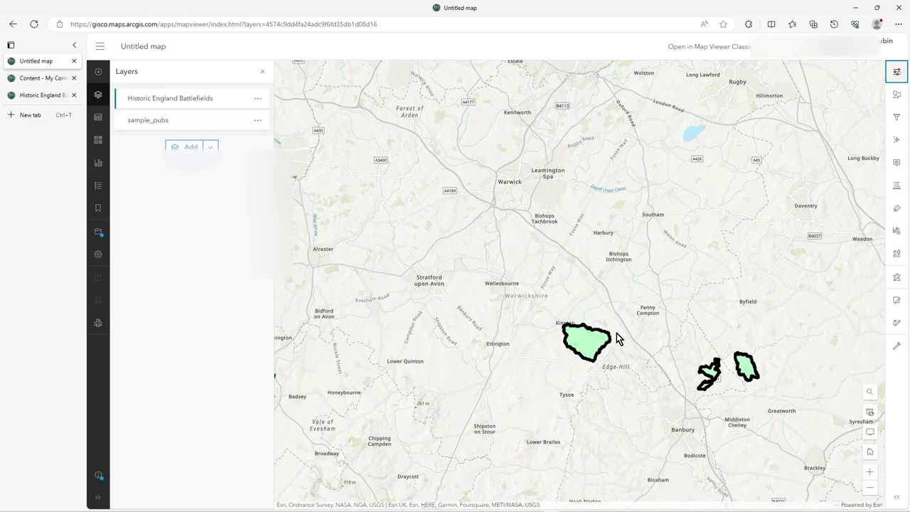
pyautogui.scroll(5, 617, 339)
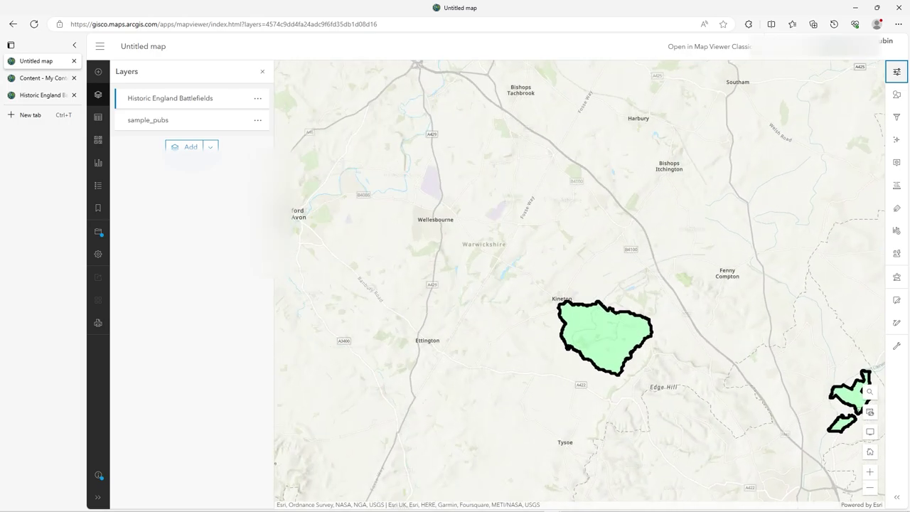